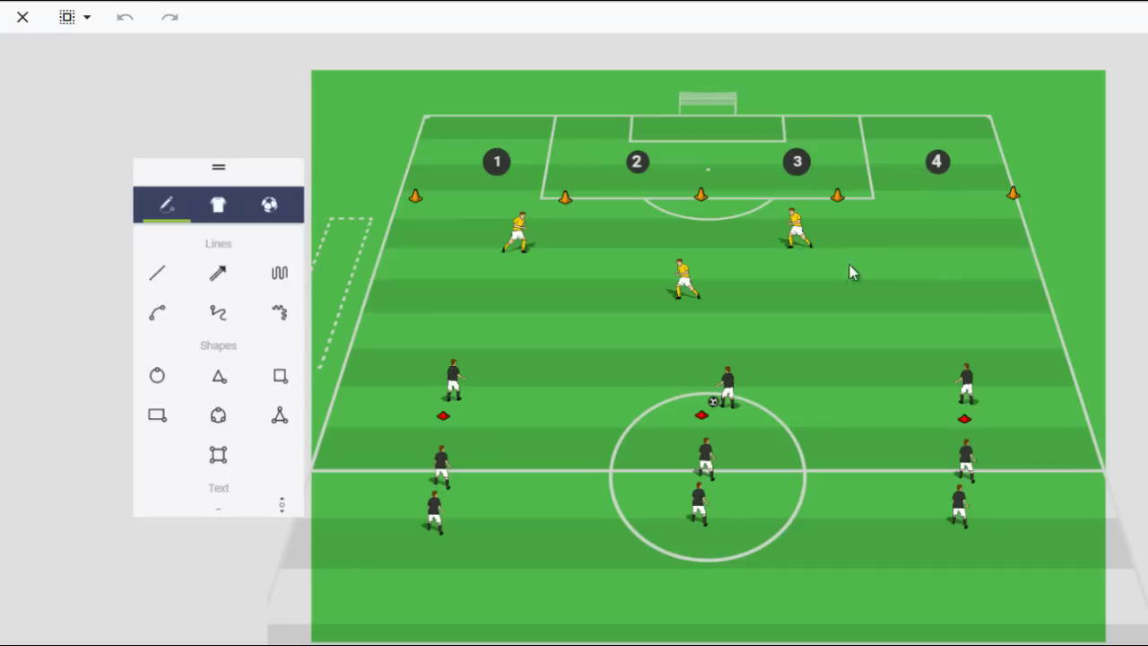
Select each of the three yellow defenders, then each of the three black attackers, to inspect them.
left_click(533, 240)
left_click(687, 288)
left_click(795, 249)
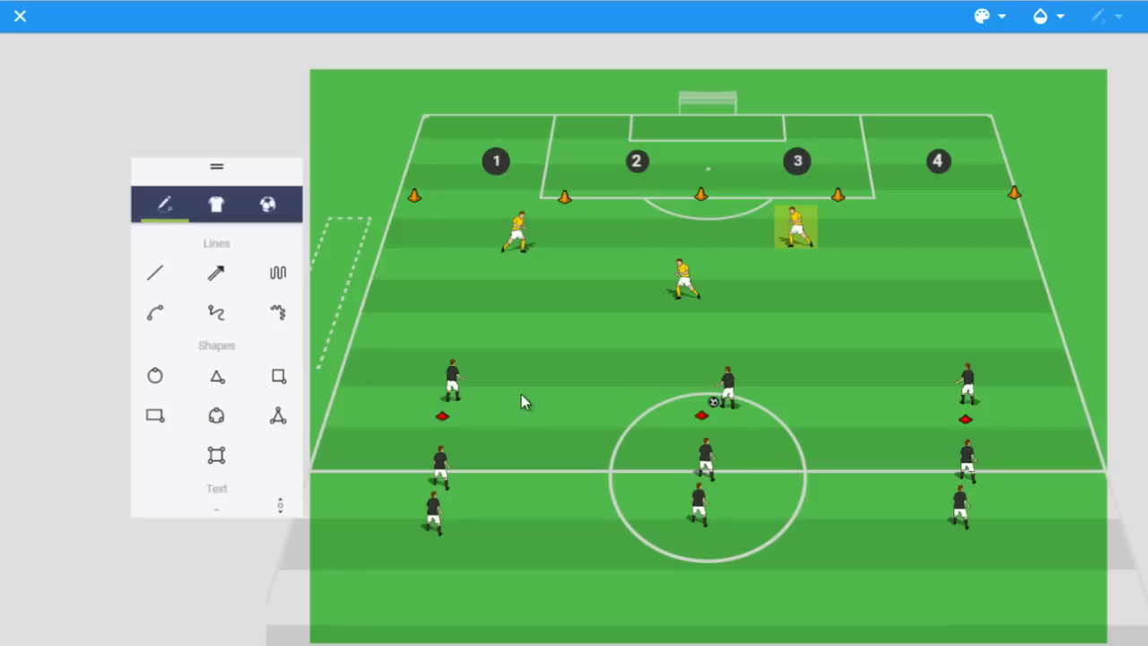
left_click(451, 384)
left_click(729, 395)
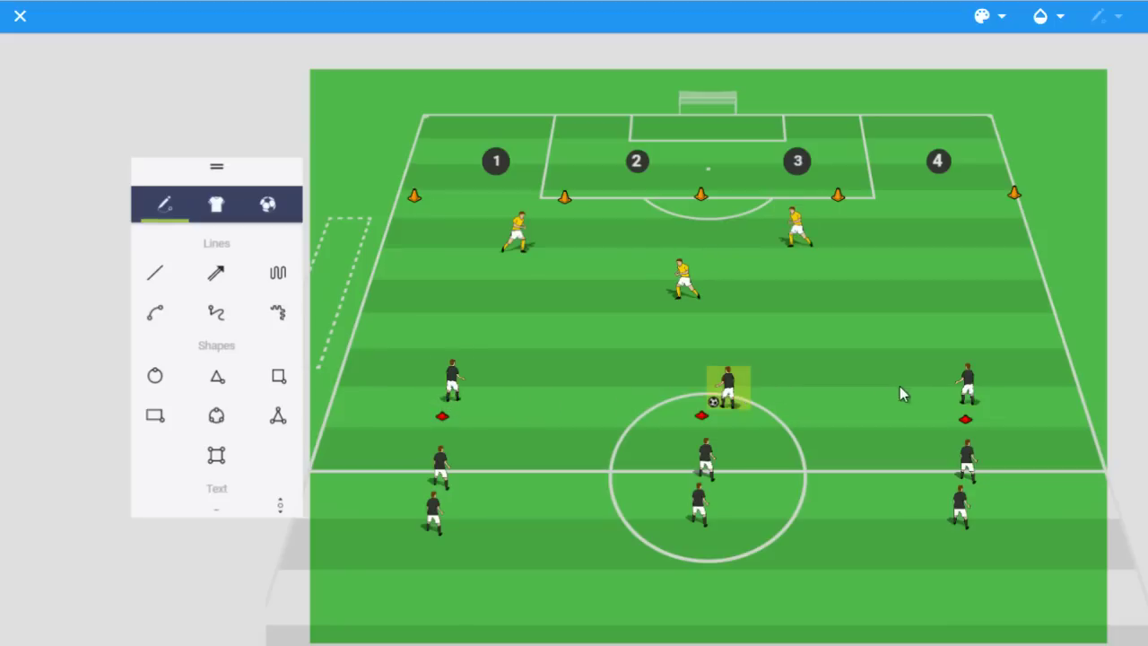
left_click(956, 393)
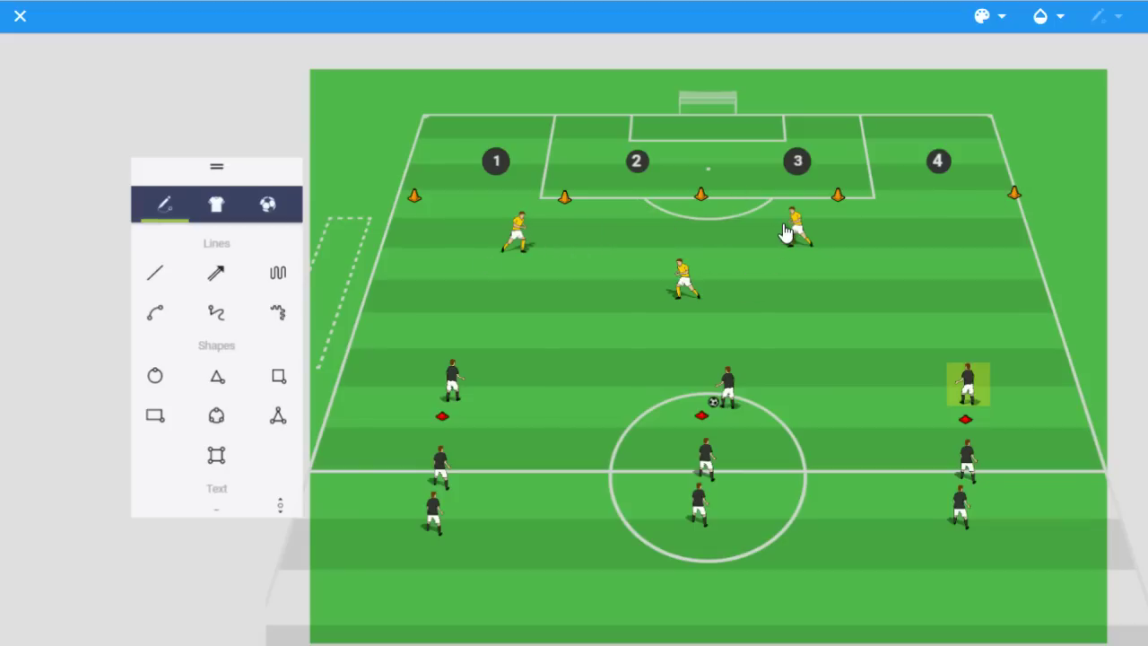
Reselect the defenders near gates 1 and 3, the middle defender and the left attacker.
left_click(521, 242)
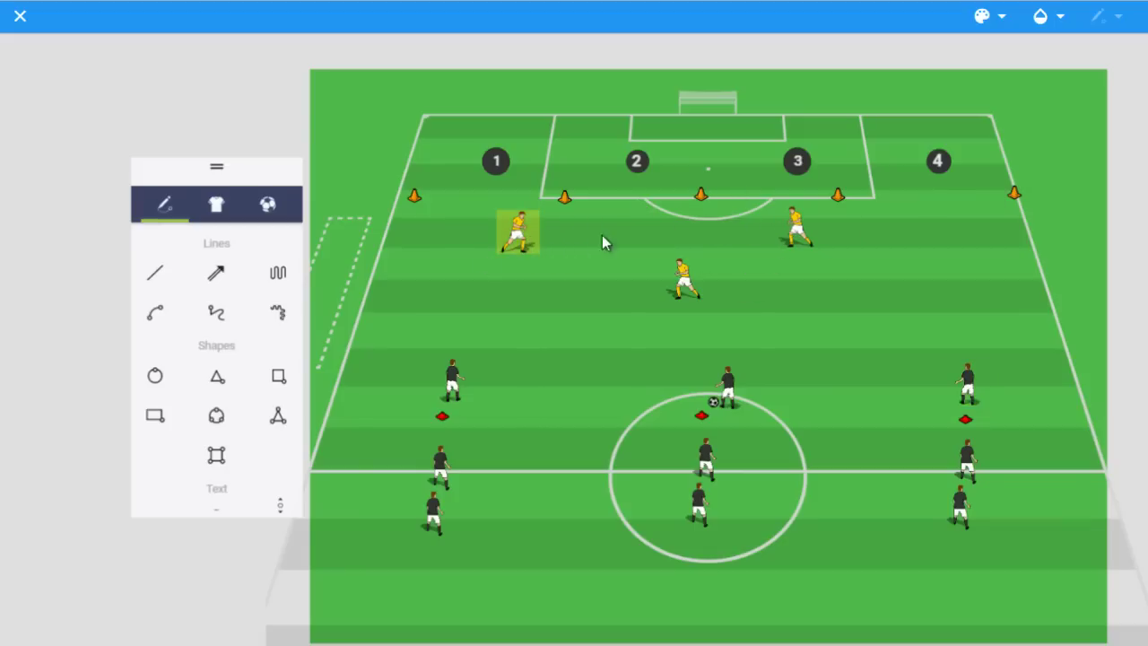
left_click(797, 233)
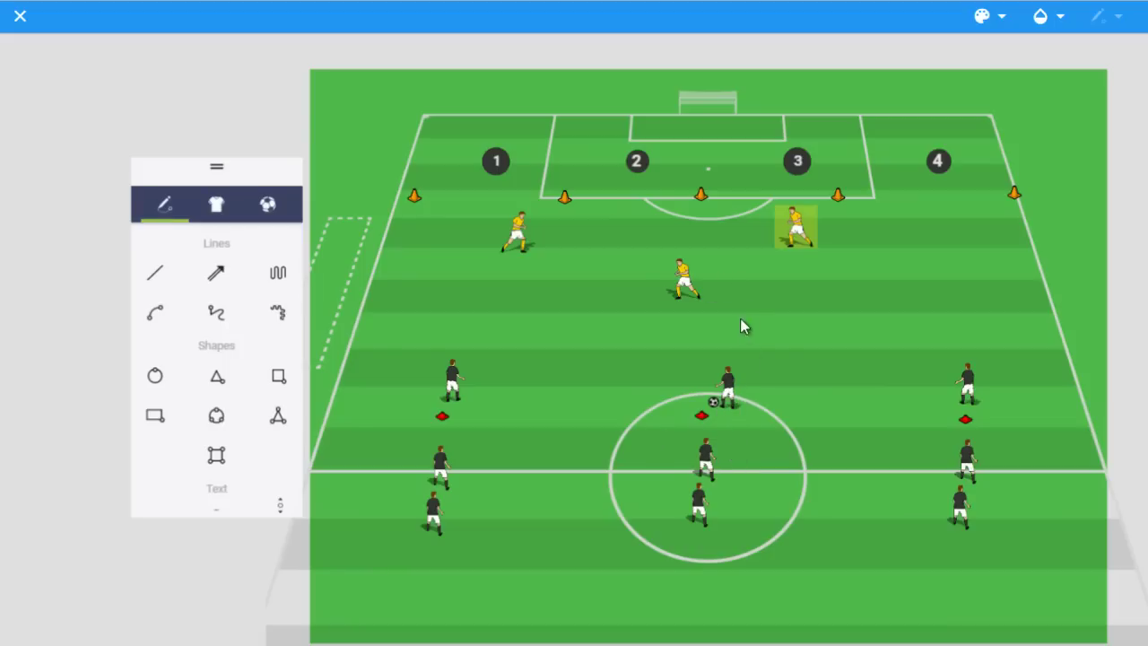
left_click(522, 237)
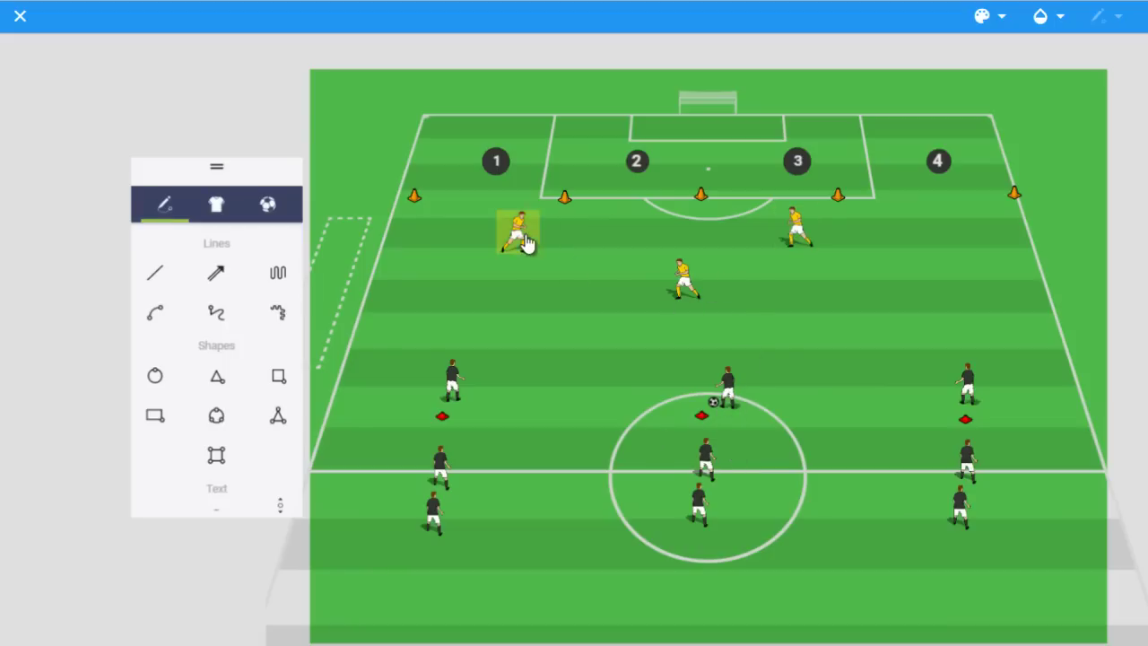
left_click(679, 278)
left_click(798, 235)
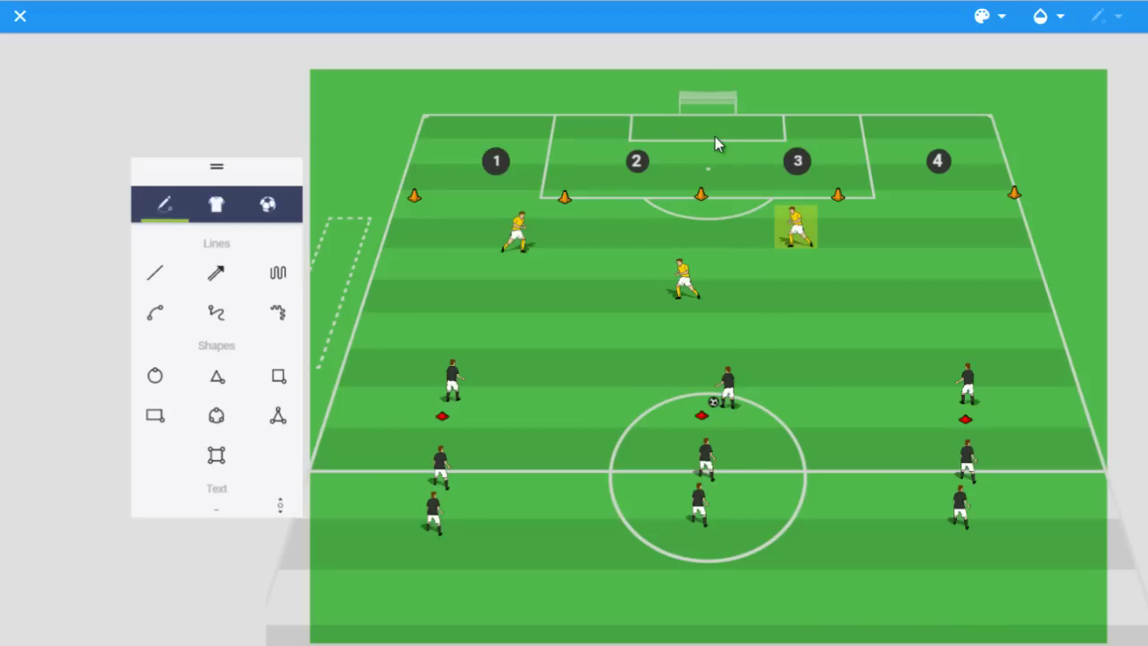
left_click(452, 392)
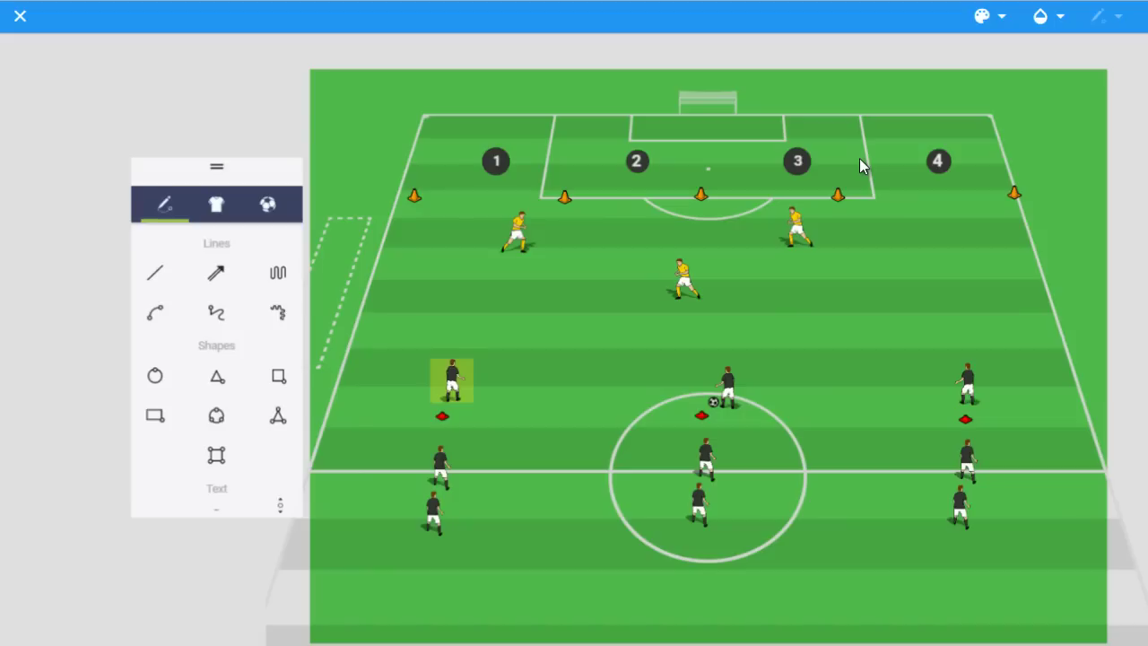
left_click(796, 229)
left_click(691, 290)
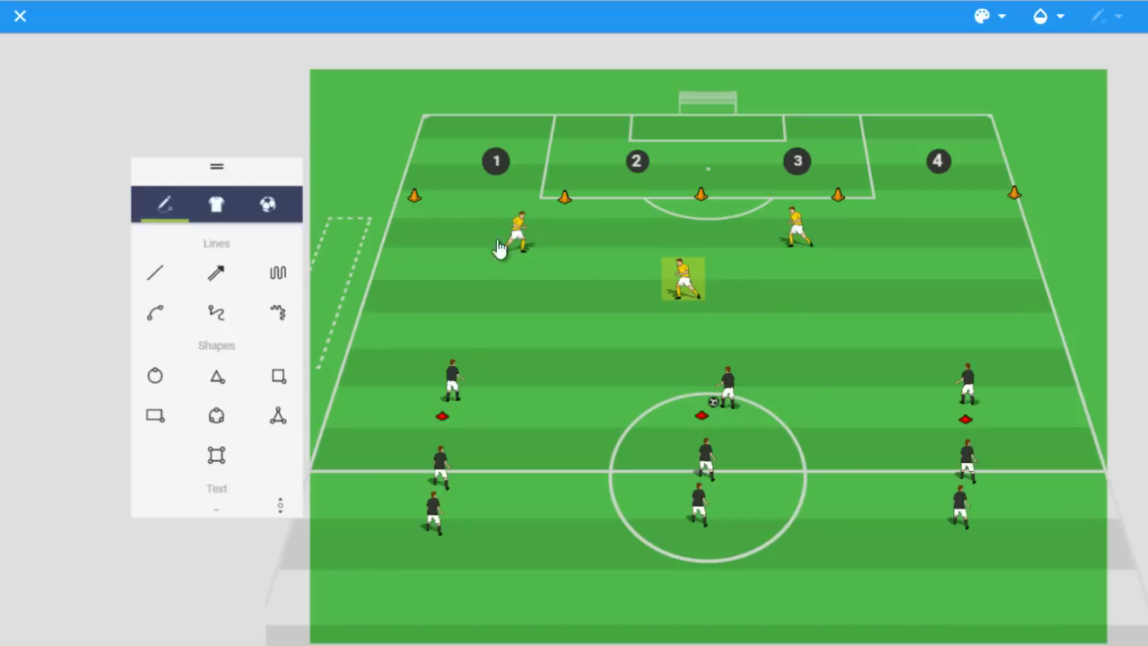
left_click(526, 252)
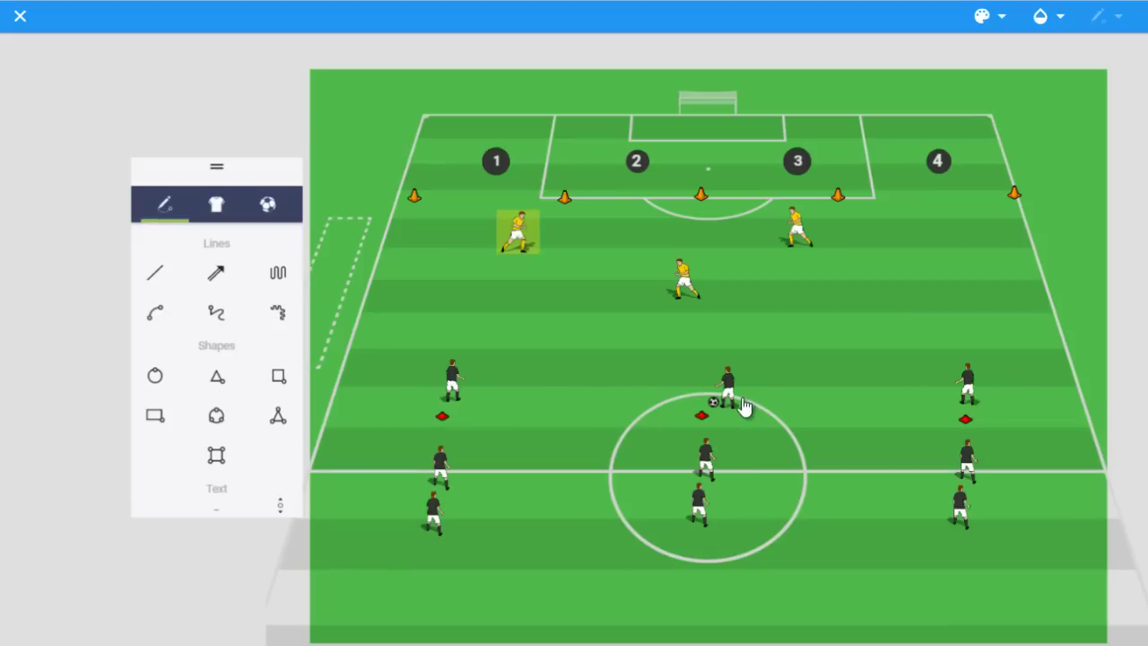
Pass the ball to the left attacker and drop the gate 1 defender toward it, shifting the other two left.
mouse_move(709, 404)
left_mouse_down()
mouse_move(436, 405)
mouse_move(469, 391)
left_mouse_up()
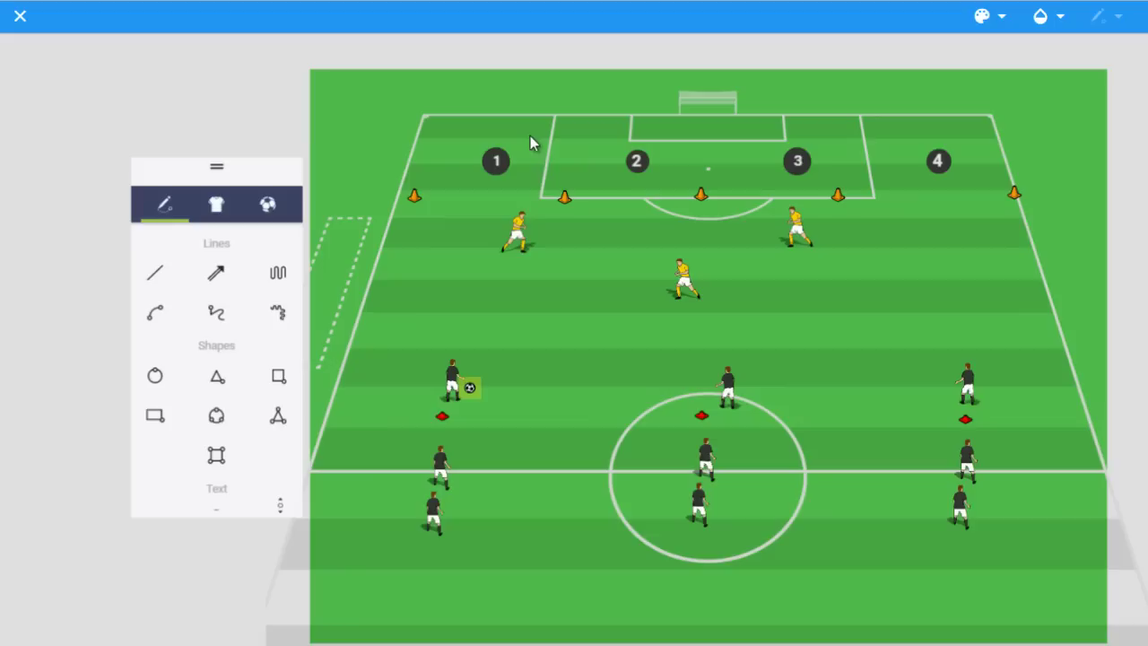
left_click_drag(518, 235, 457, 316)
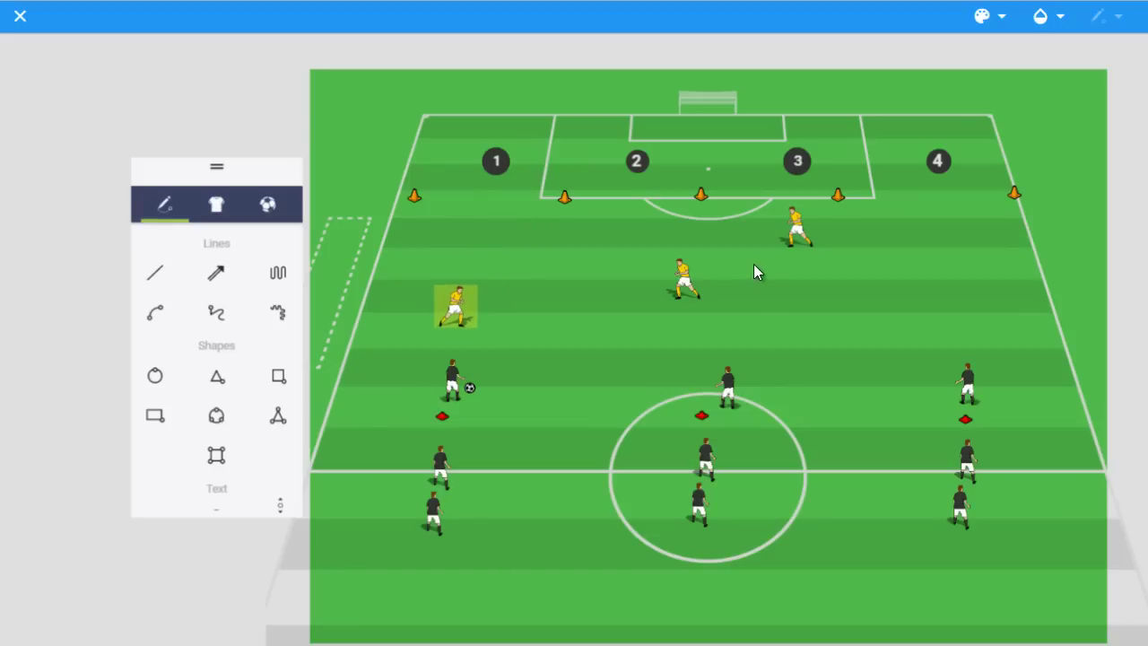
left_click_drag(686, 280, 574, 260)
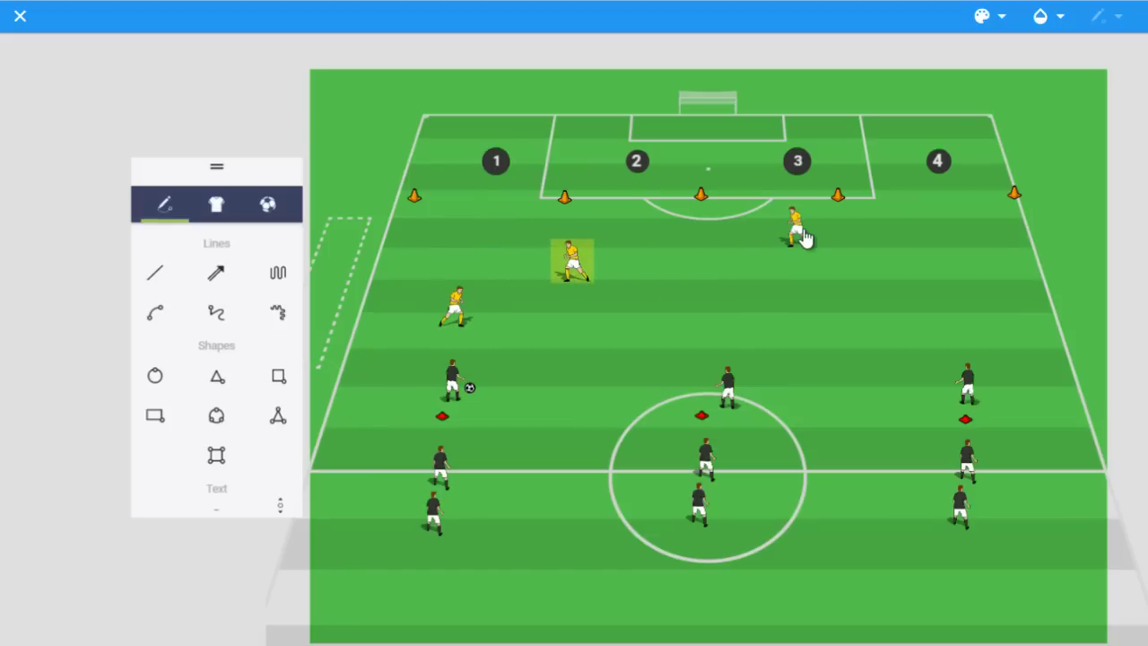
left_click_drag(805, 237, 705, 265)
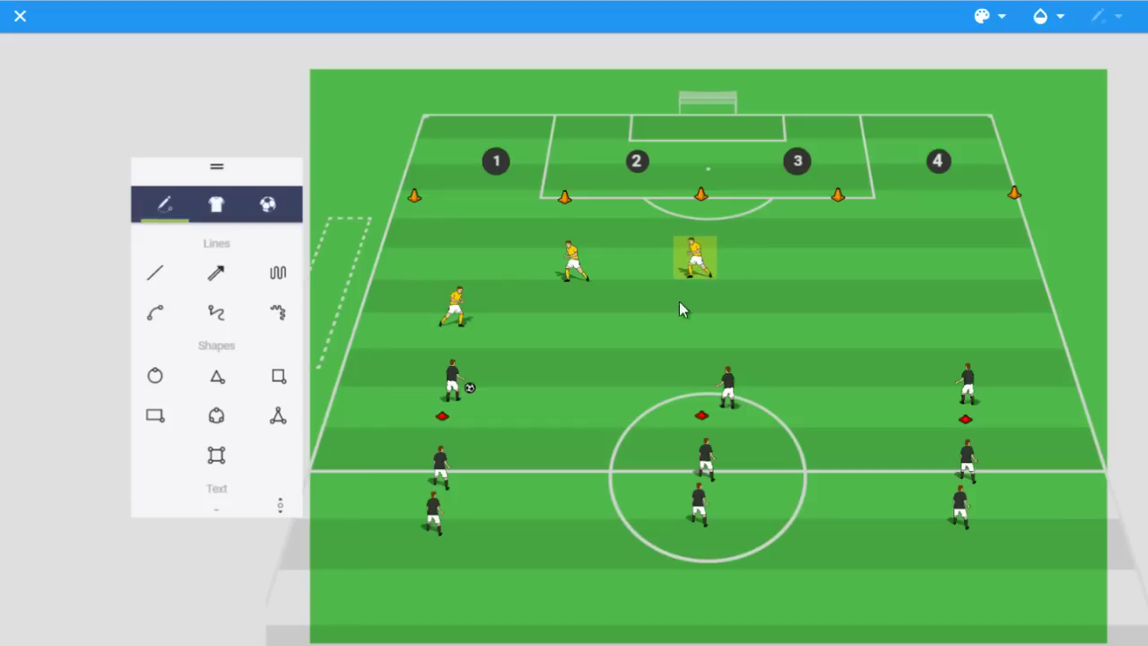
Return the ball to the centre attacker and slide a defender across in front of gate 4.
left_click_drag(470, 388, 726, 407)
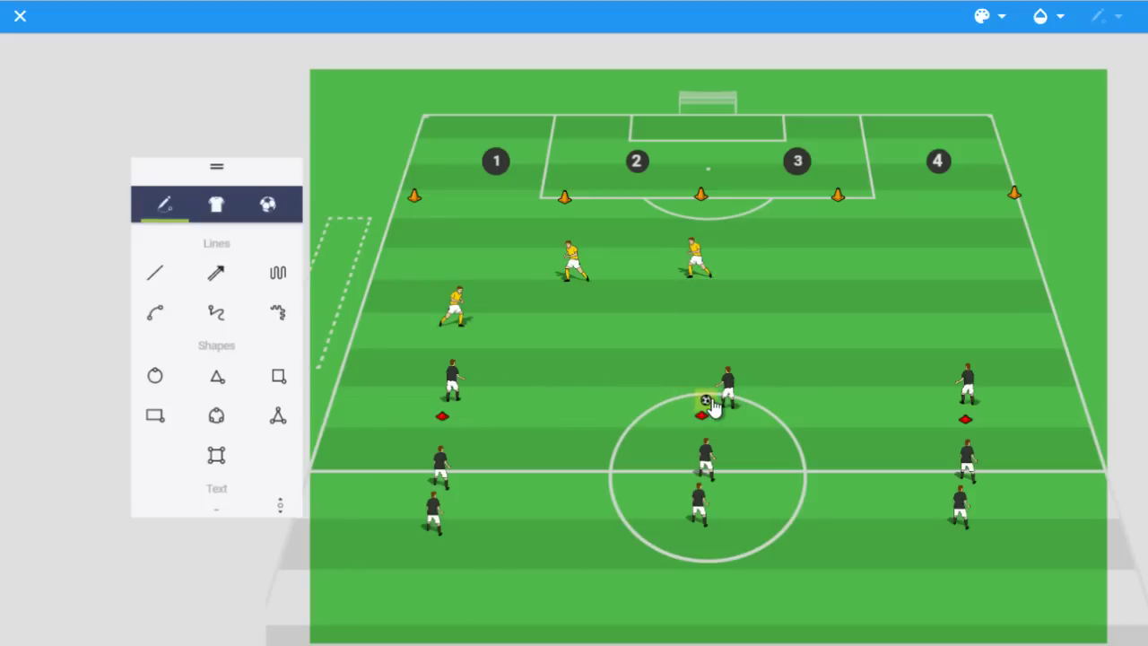
left_click(699, 258)
left_click_drag(699, 258, 915, 256)
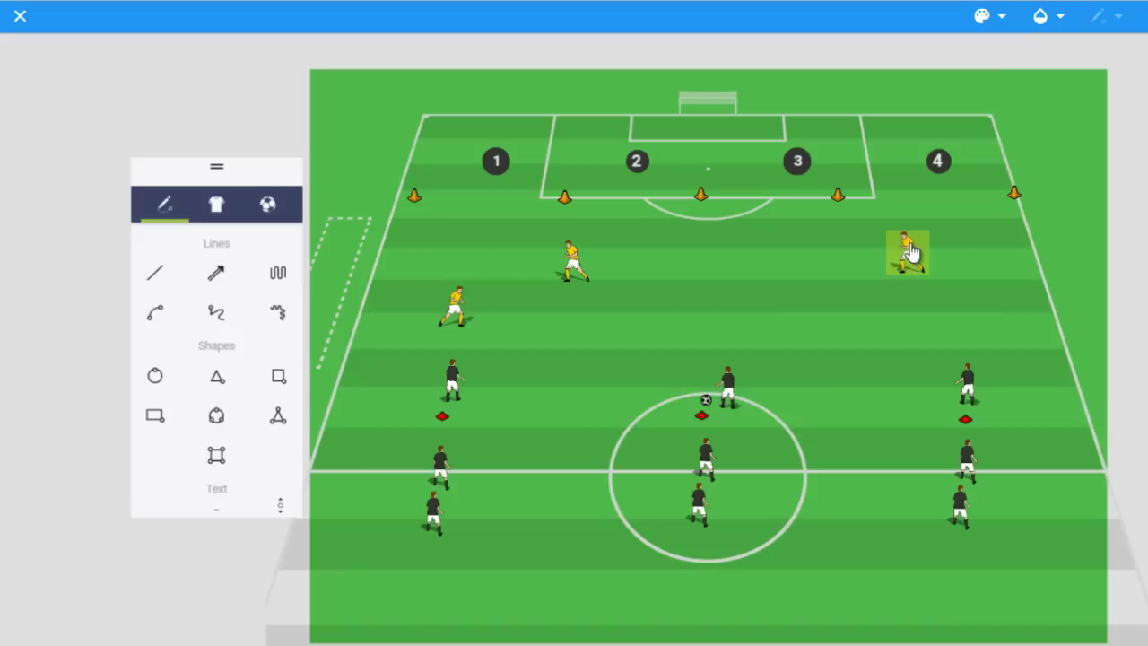
left_click(1098, 16)
left_click(579, 270)
left_click(692, 251)
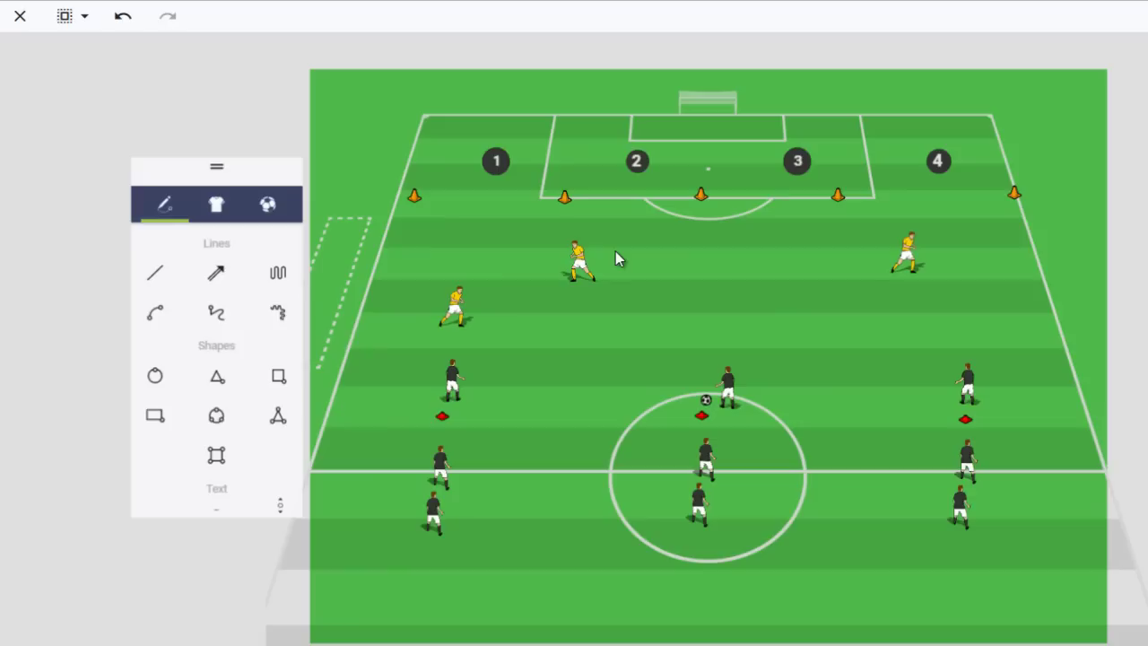
Line the defenders up centrally, give the ball to the right attacker, and drop the gate 3 defender toward it.
left_click_drag(584, 264, 710, 291)
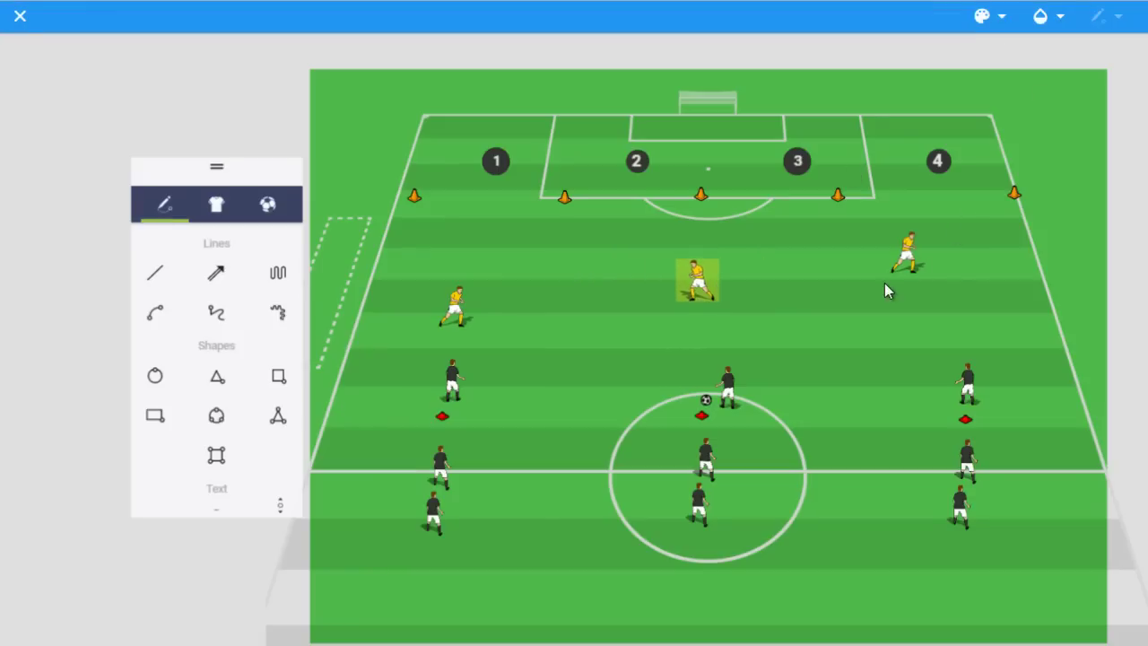
left_click_drag(908, 260, 815, 247)
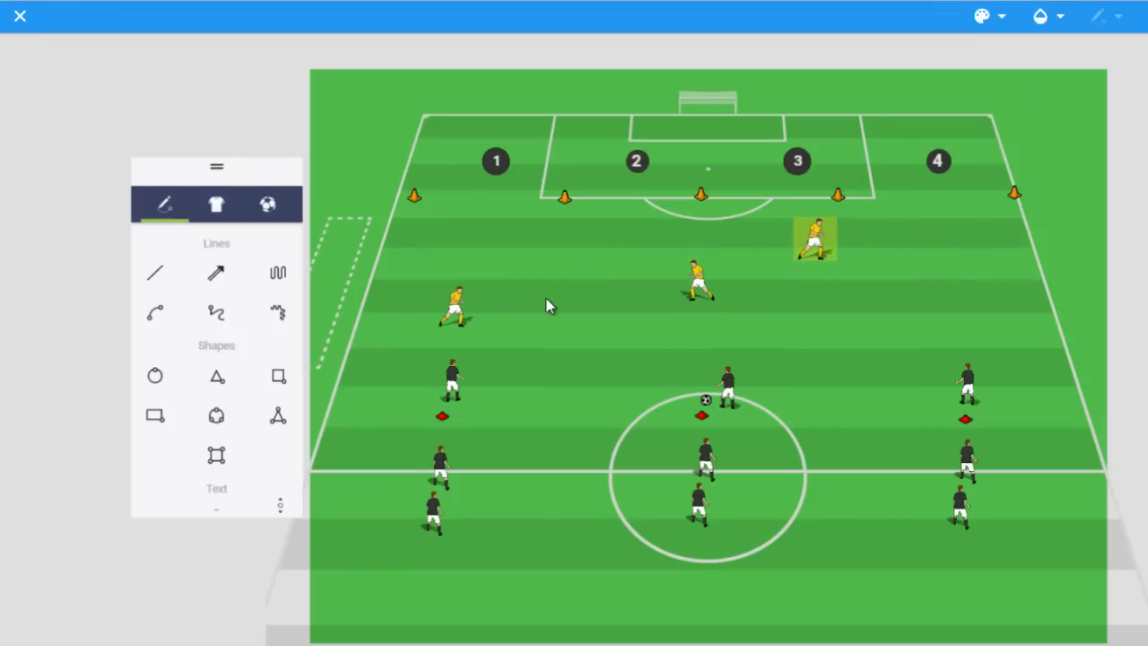
left_click_drag(467, 321, 599, 269)
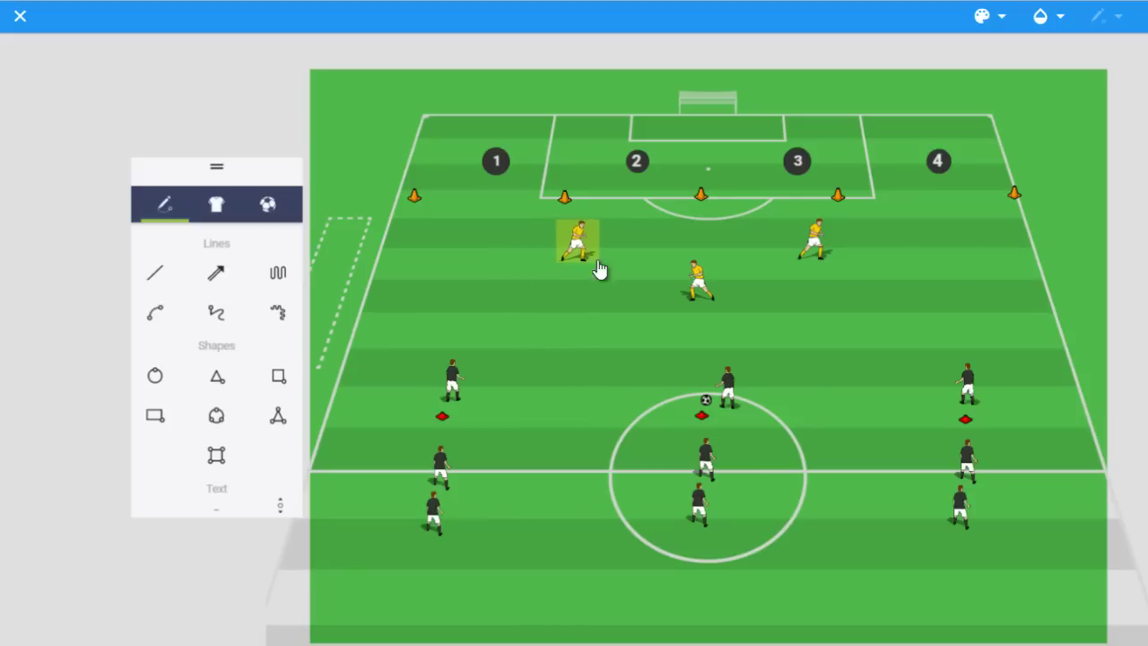
left_click_drag(709, 293, 712, 300)
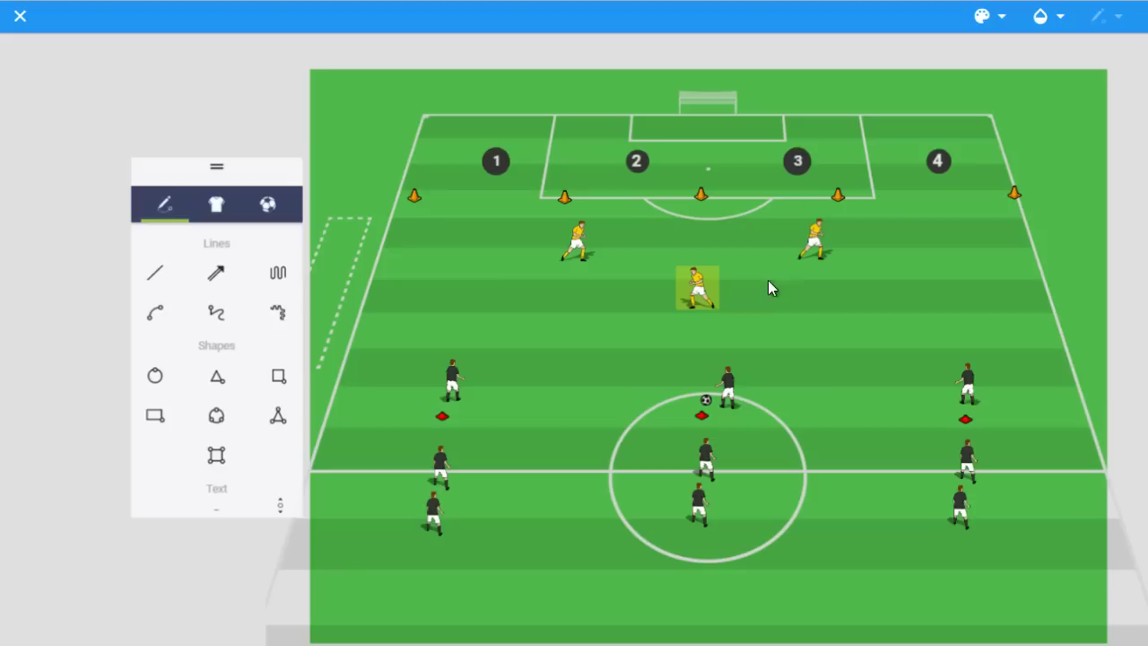
left_click_drag(707, 401, 946, 412)
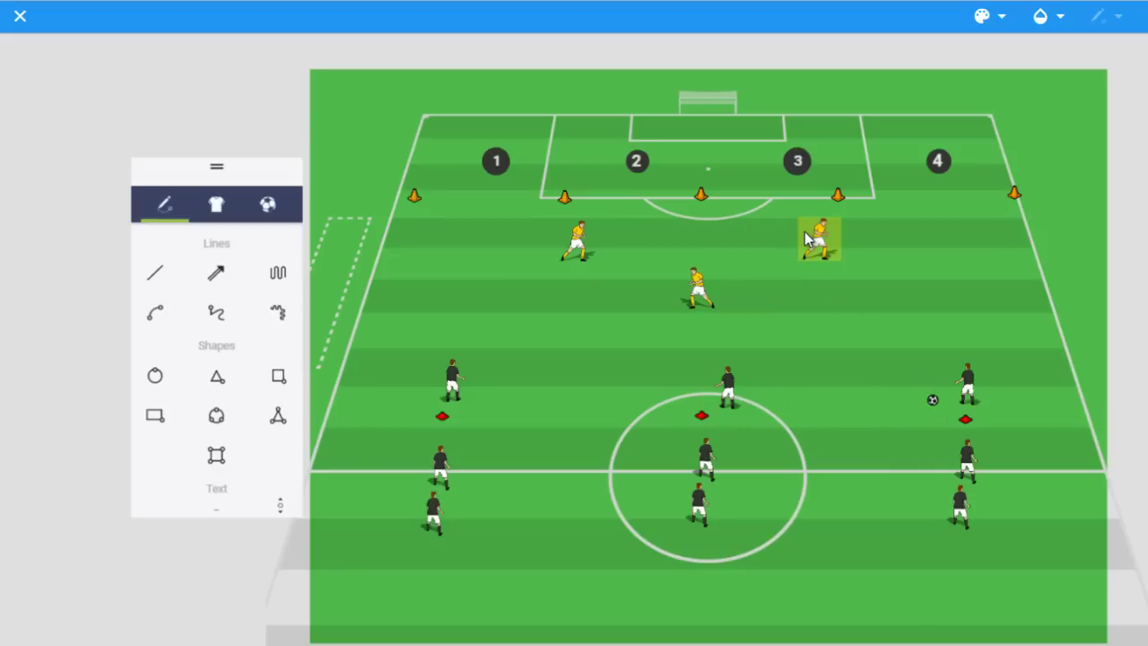
left_click_drag(843, 267, 924, 298)
Move the middle defender in front of gate 3 and the left toward gate 2, then pass to the left attacker.
left_click(709, 304)
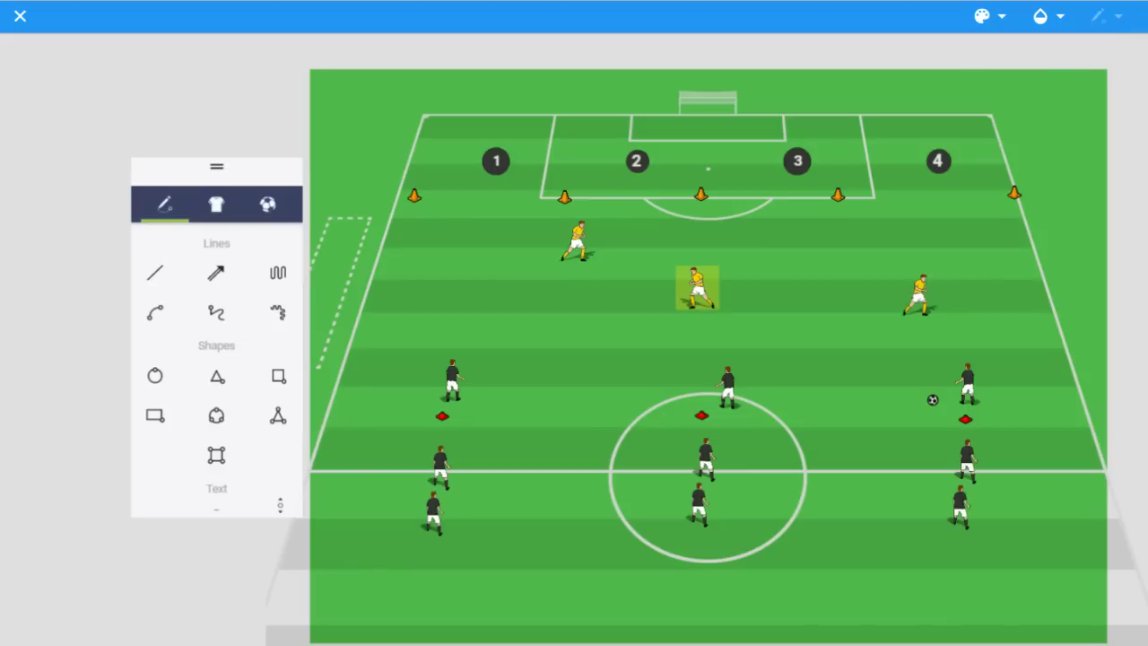
left_click(1102, 16)
left_click(588, 423)
left_click_drag(696, 305, 798, 285)
left_click_drag(586, 265, 673, 281)
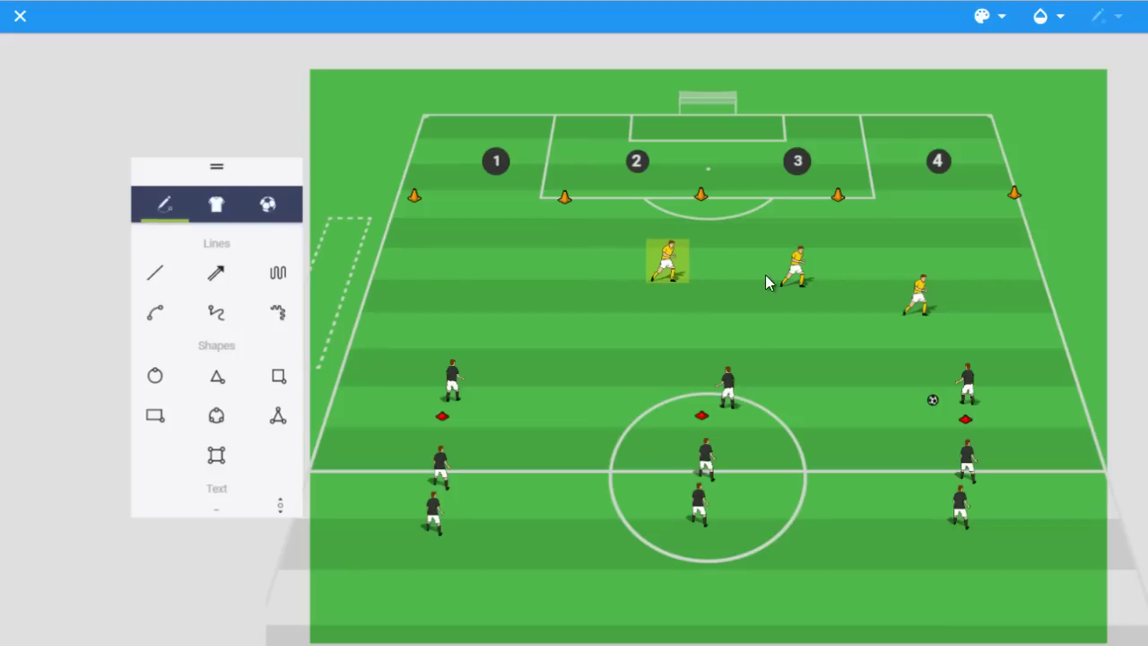
left_click_drag(792, 284, 797, 278)
left_click_drag(931, 408, 485, 392)
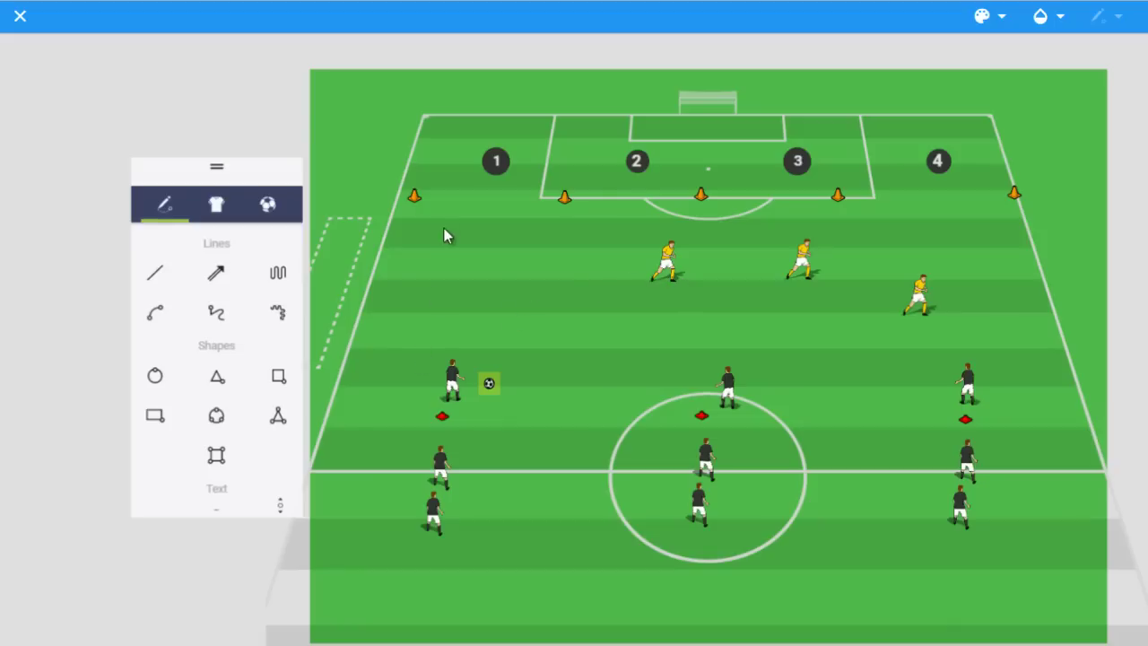
left_click(486, 170)
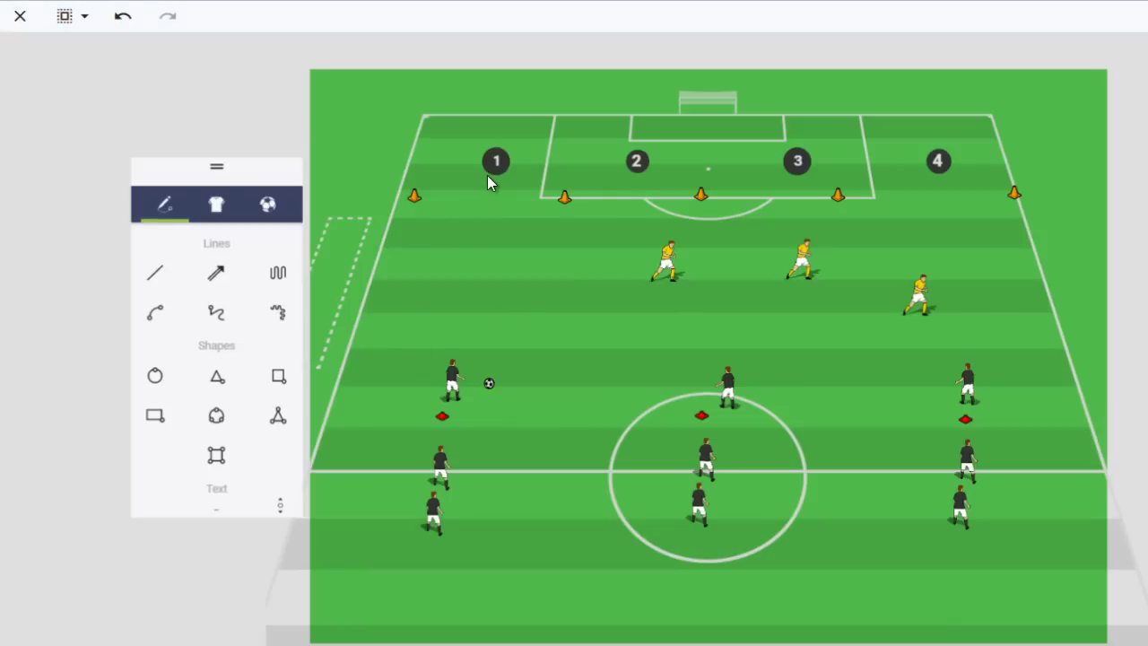